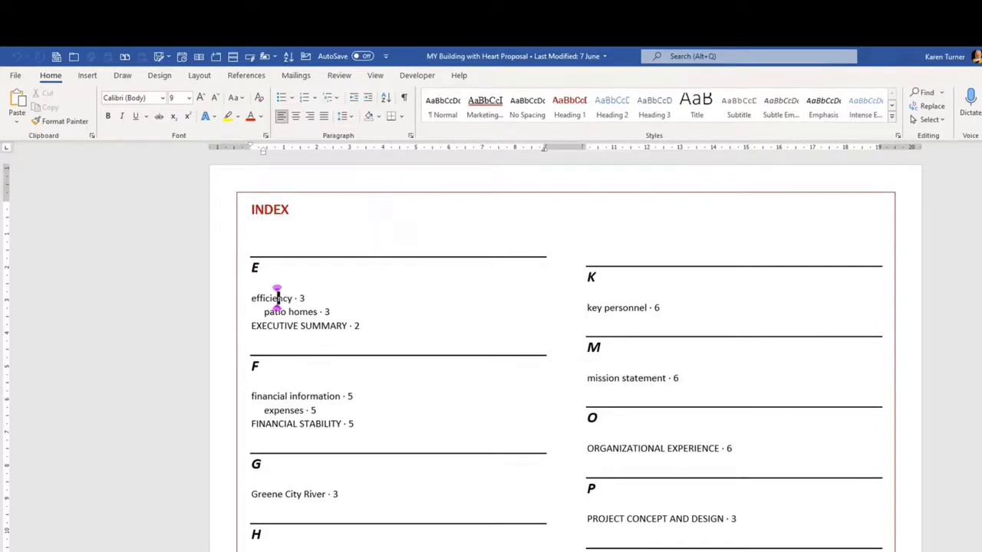
Step: Mark the EXECUTIVE SUMMARY heading as a main index entry that refers to the current page
scroll(565, 353, "down", 2)
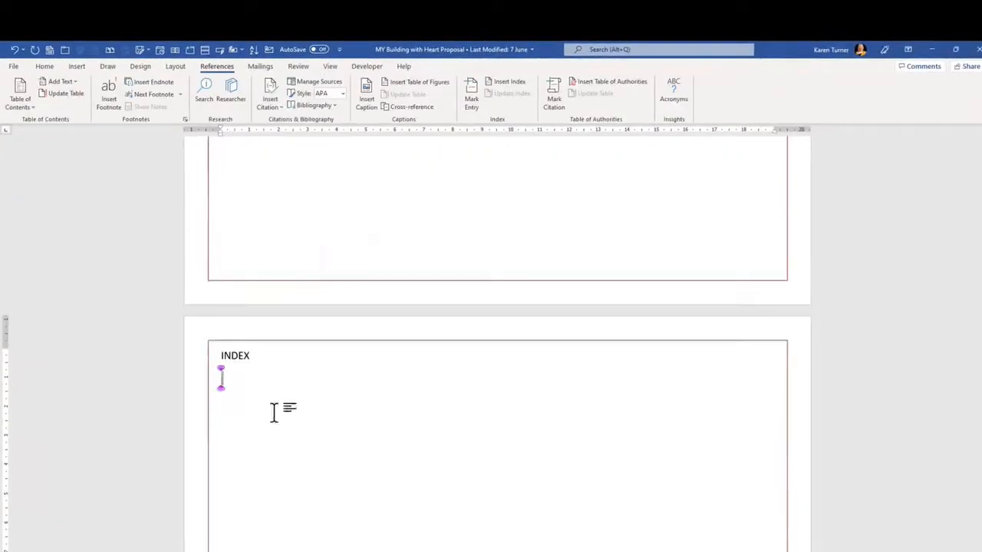
scroll(284, 394, "down", 3)
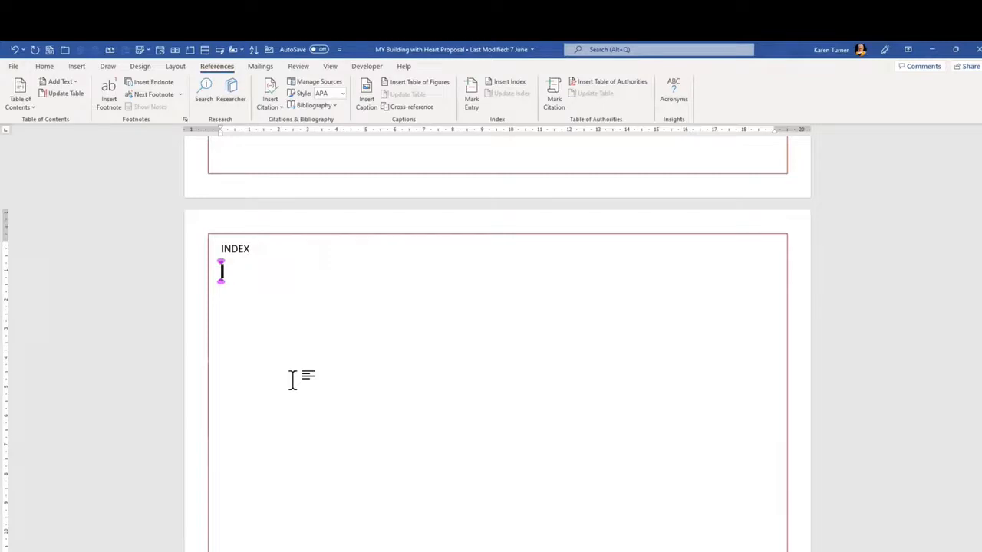
key("ctrl+Home")
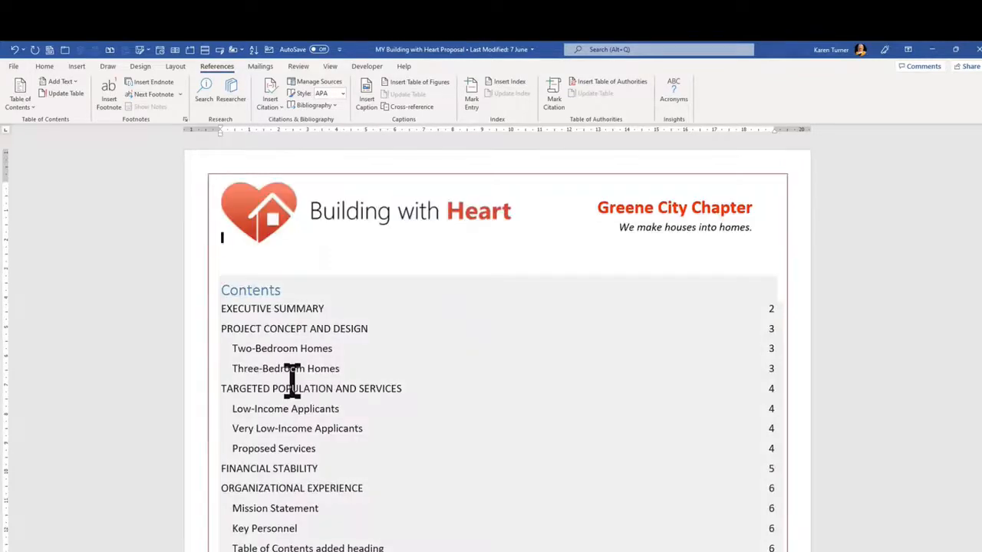
scroll(310, 363, "down", 4)
scroll(311, 364, "down", 20)
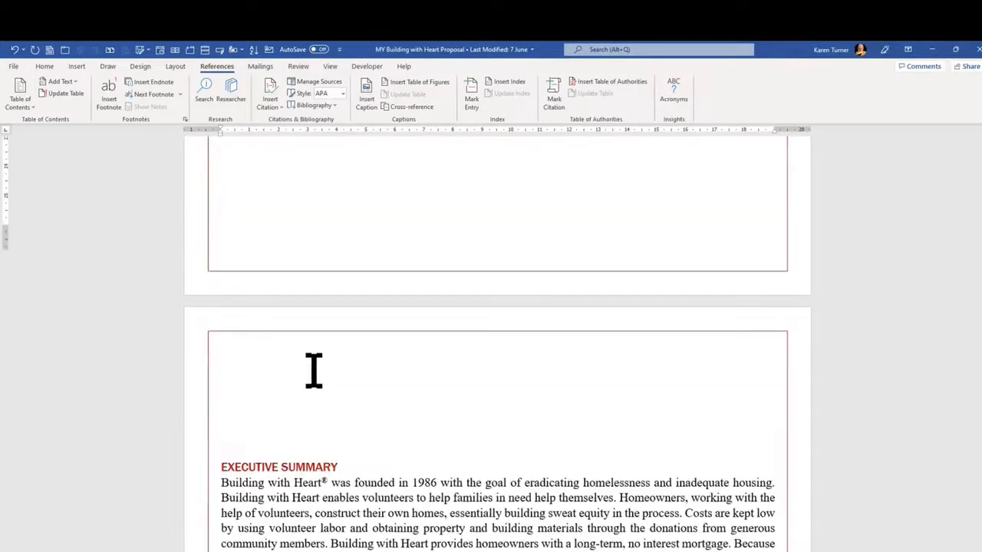
left_click(199, 208)
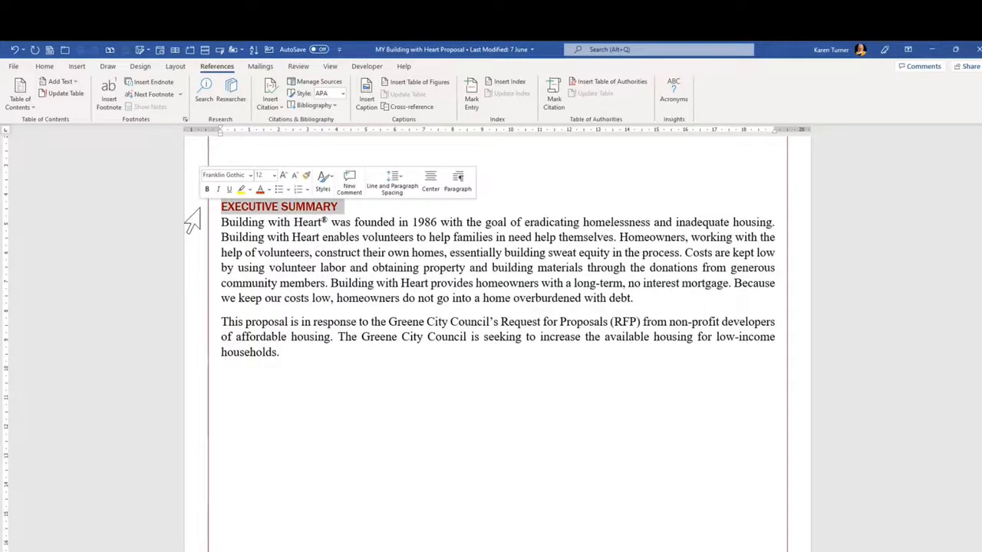
left_click(471, 97)
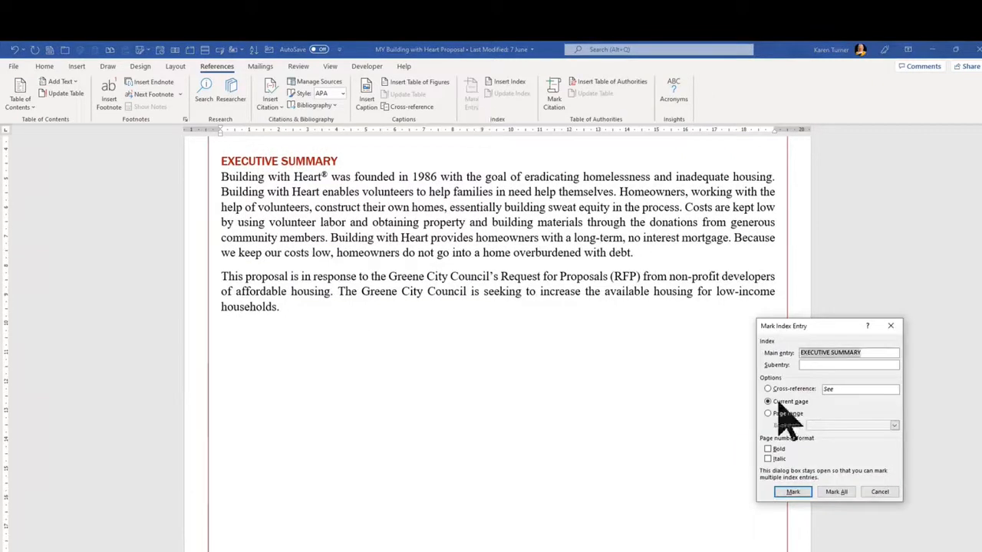
left_click(791, 494)
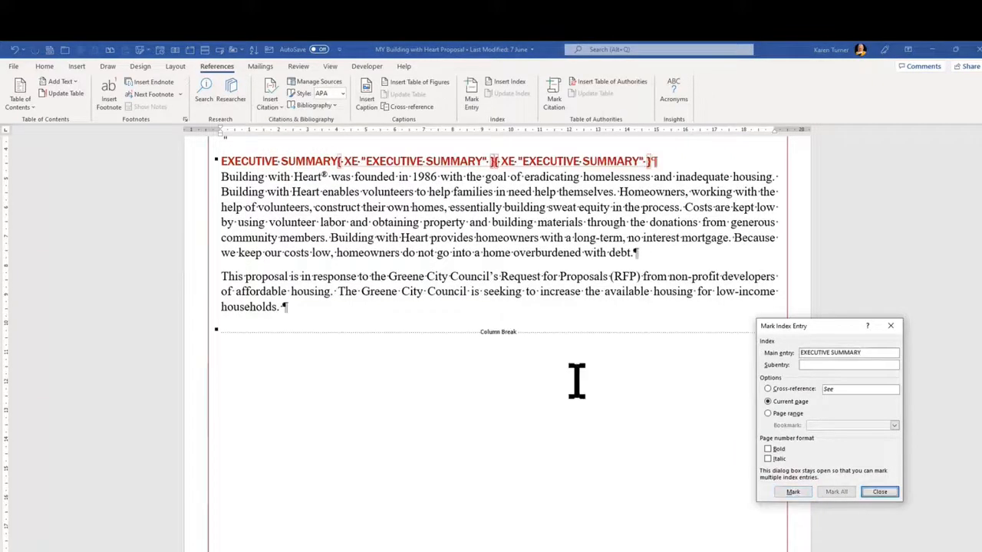
Step: Mark "Request for Proposals" in the second Executive Summary paragraph as a main index entry for the current page
left_click(501, 274)
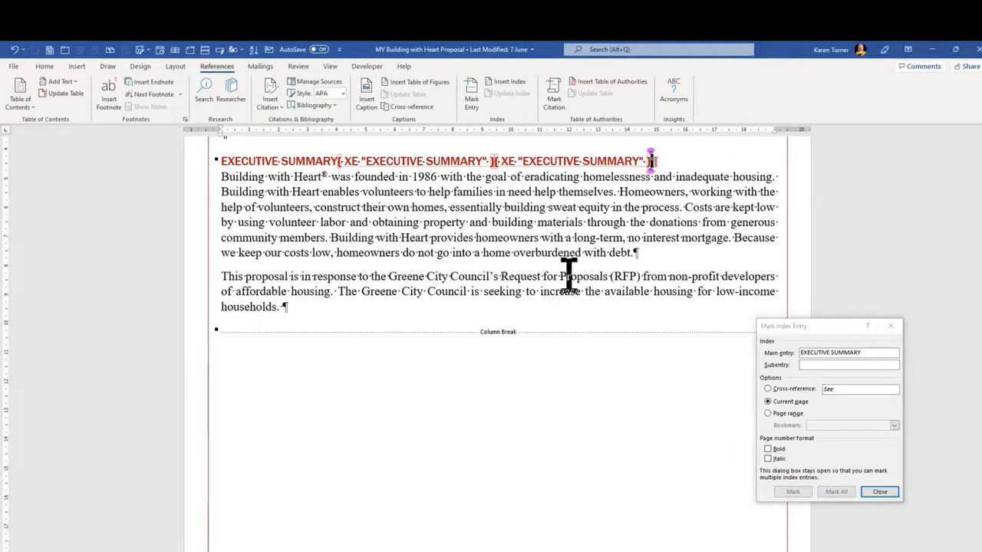
left_click_drag(501, 276, 600, 276)
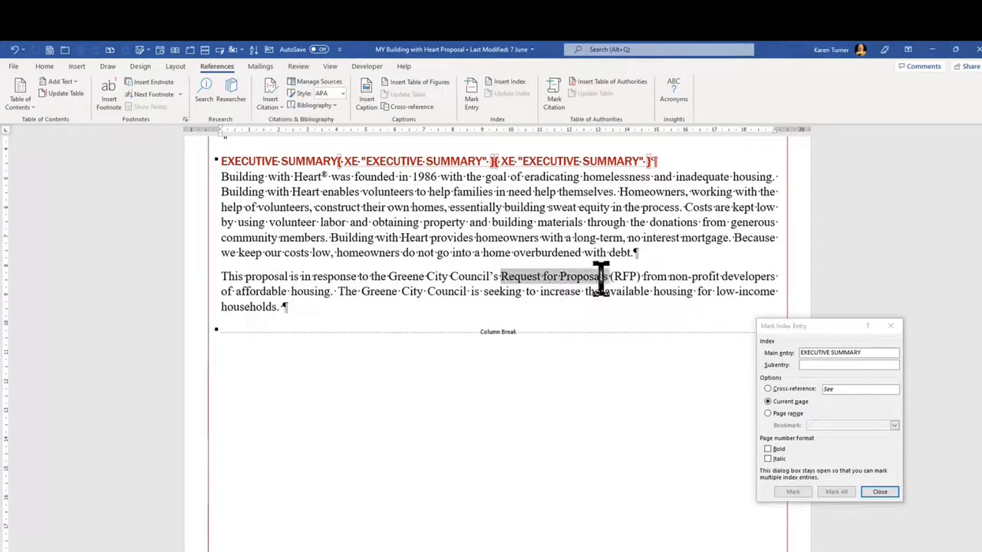
left_click(793, 493)
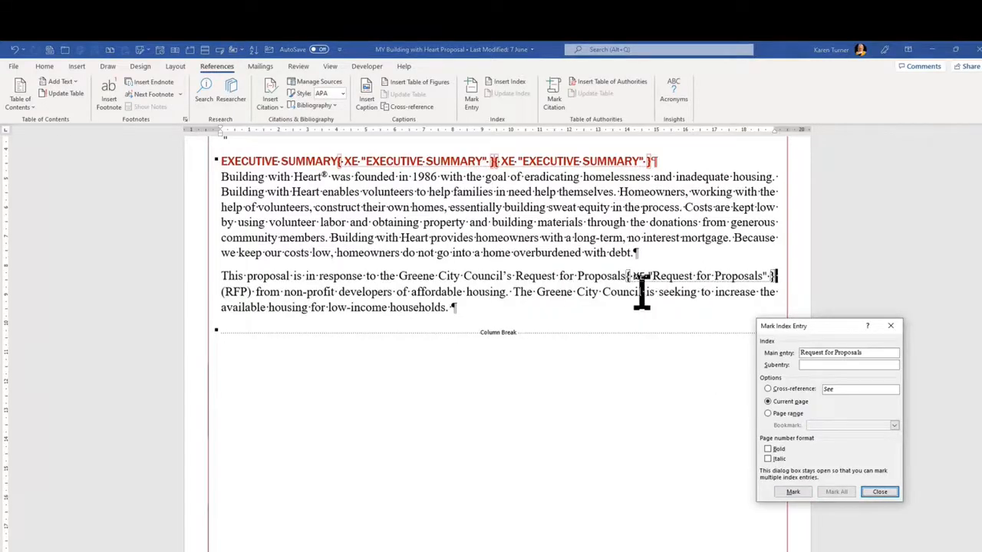
Step: Mark "low-income" at the end of the Executive Summary as a main index entry and finish marking entries
left_click(328, 307)
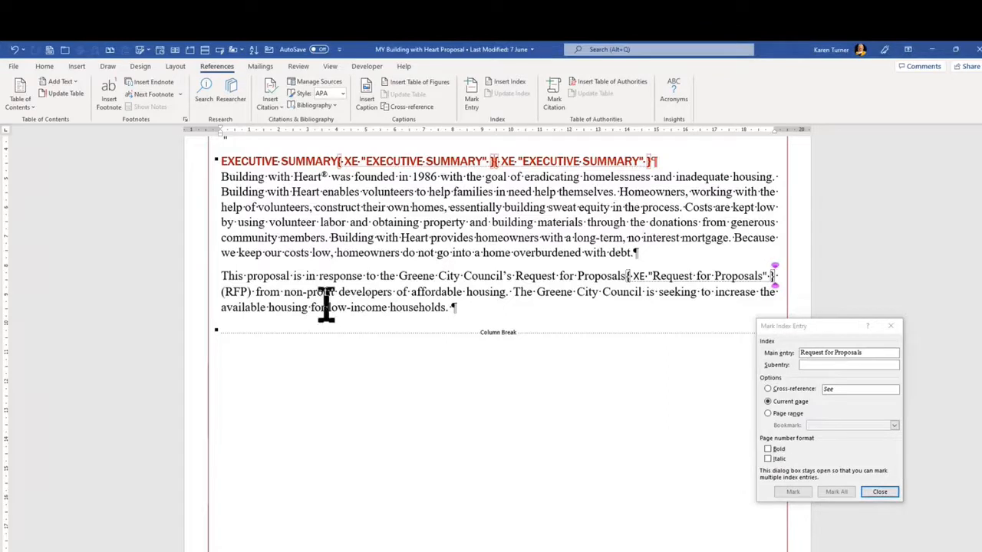
left_click(326, 307)
left_click_drag(349, 307, 373, 307)
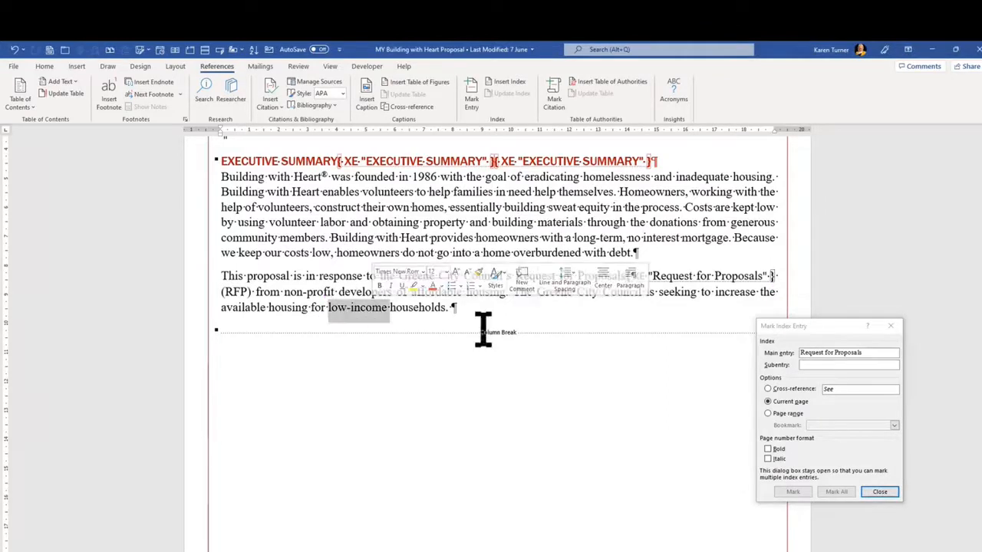
left_click(791, 492)
left_click(790, 492)
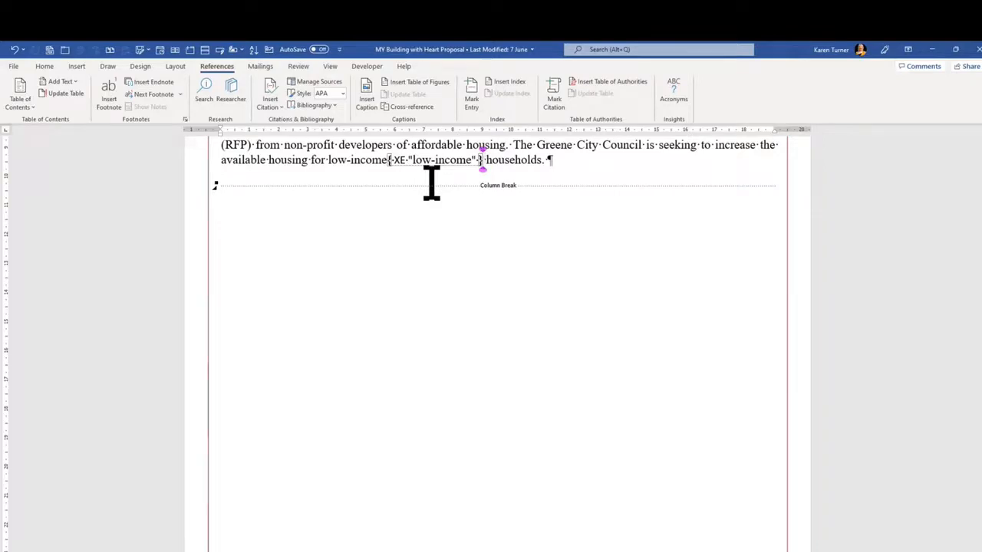
Step: AutoMark index entries from the Proposal Concordance file and insert a two-column index under the INDEX heading at the document's end
key("ctrl+End")
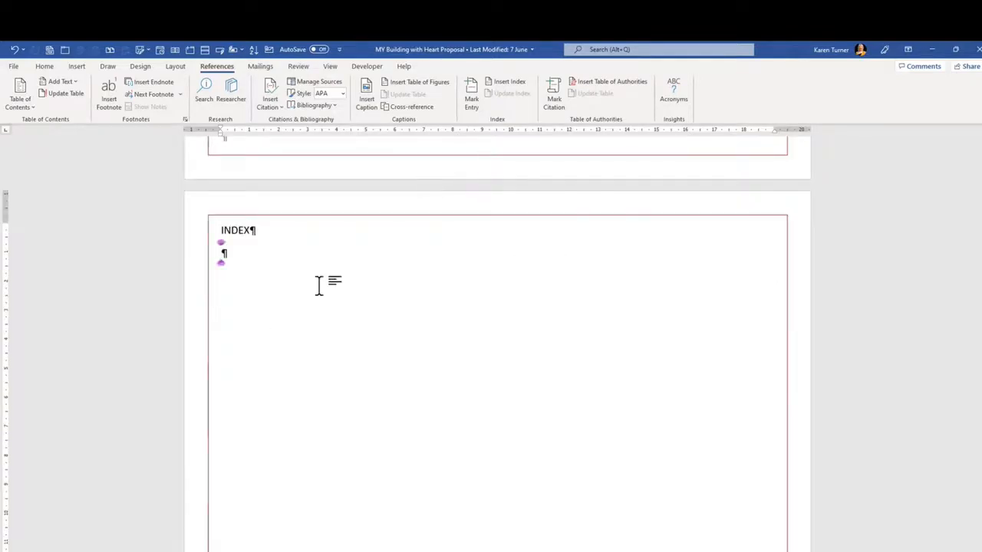
left_click(514, 82)
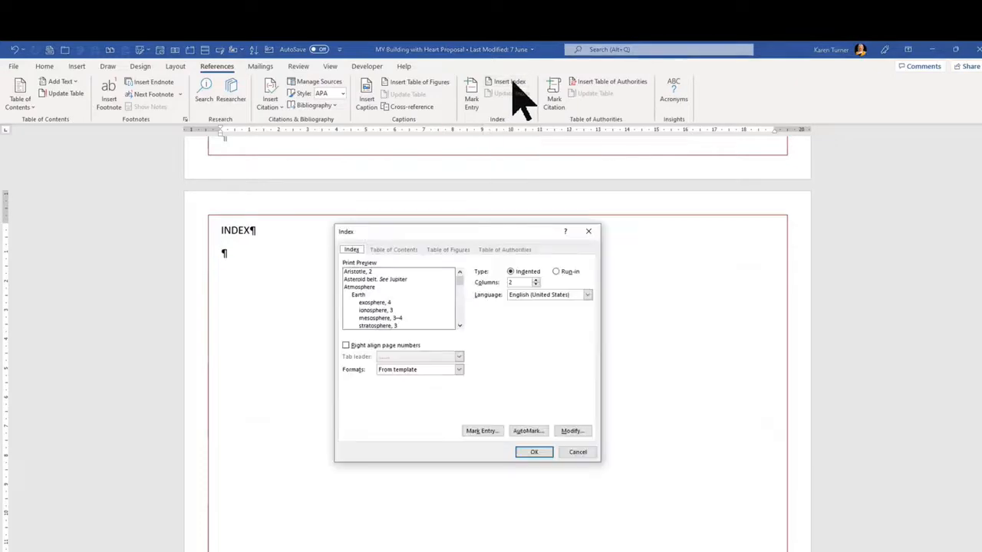
left_click(529, 432)
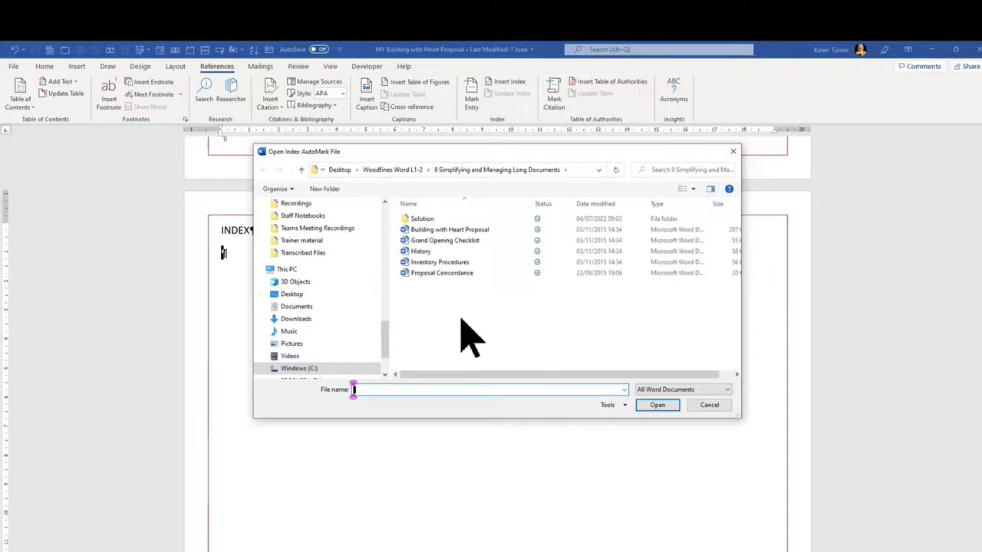
left_click(425, 276)
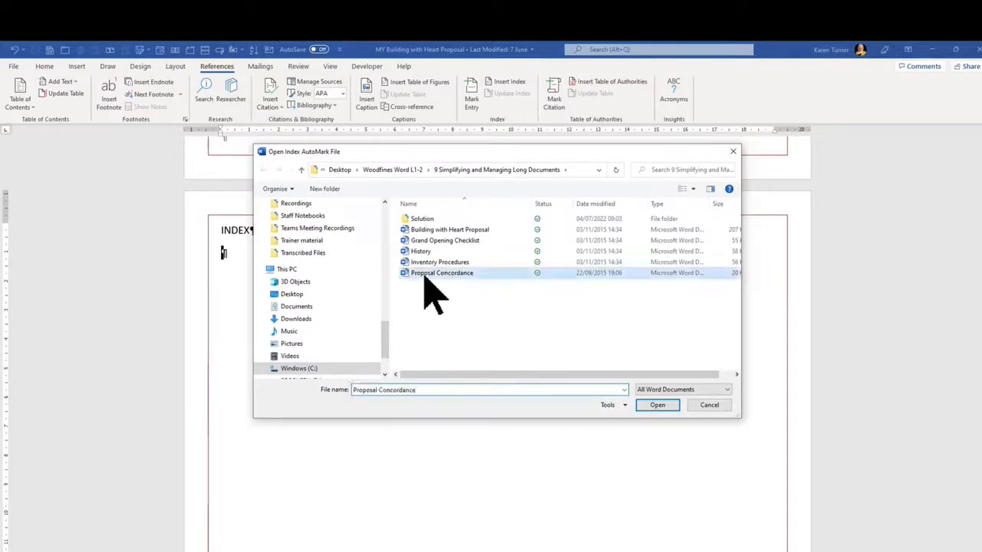
left_click(648, 405)
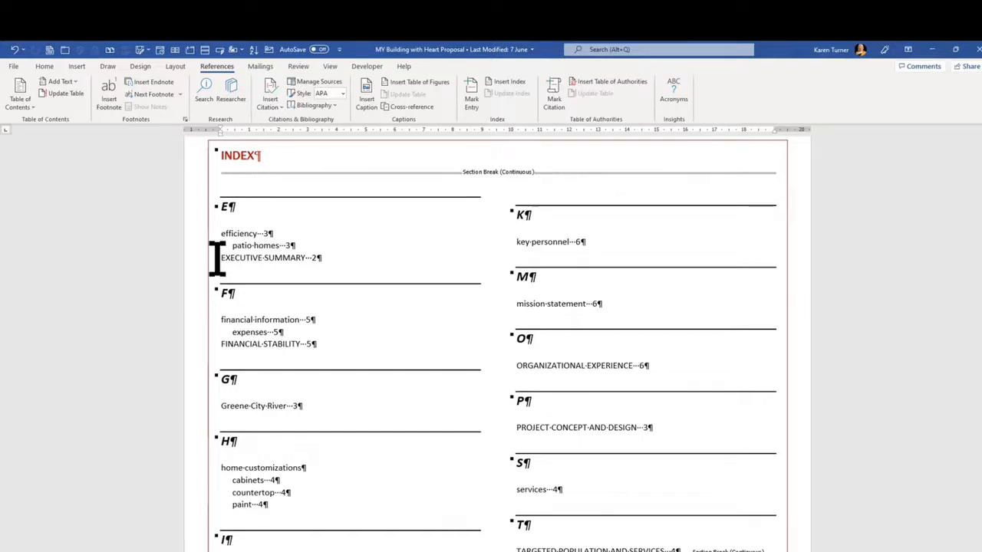
left_click_drag(218, 259, 305, 258)
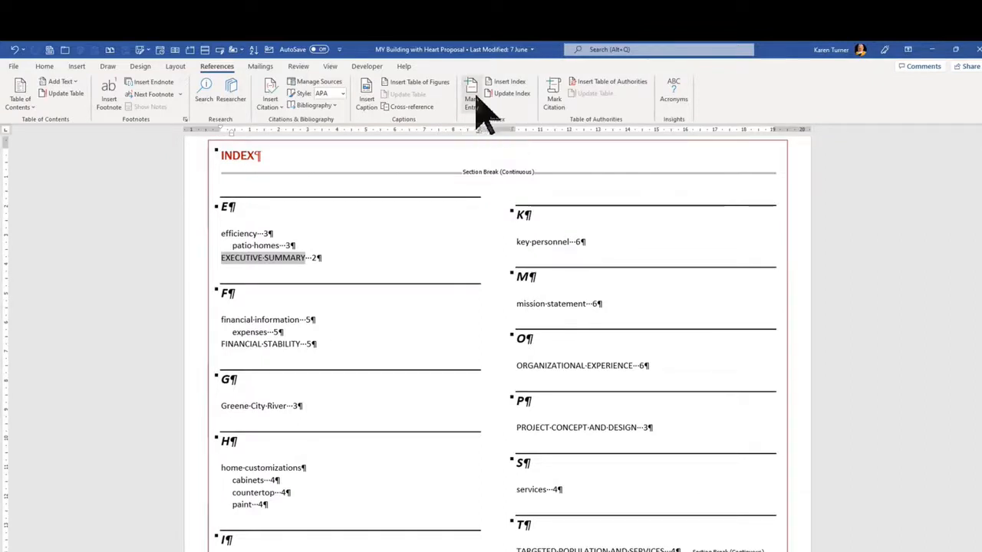
left_click(389, 257)
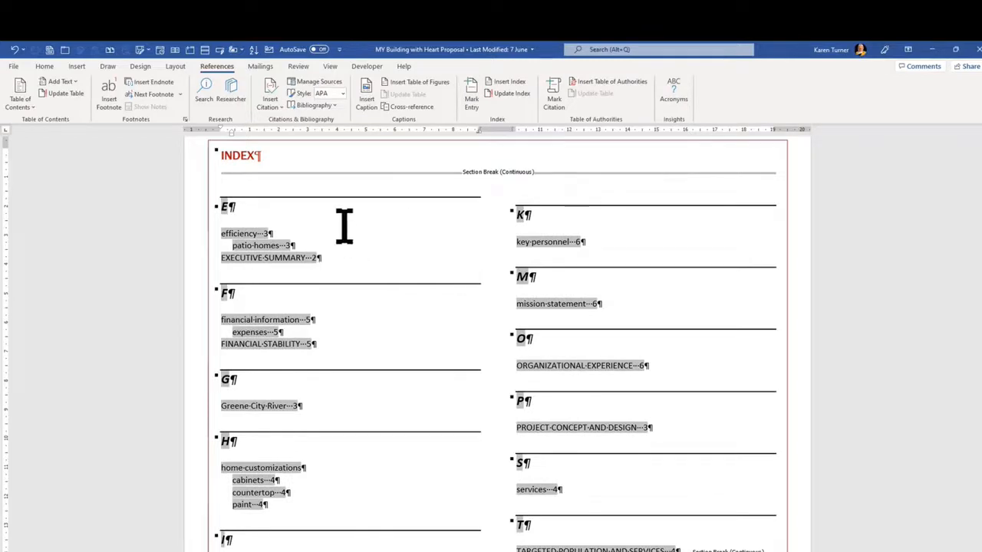
left_click(243, 207)
left_click(448, 359)
left_click(435, 318)
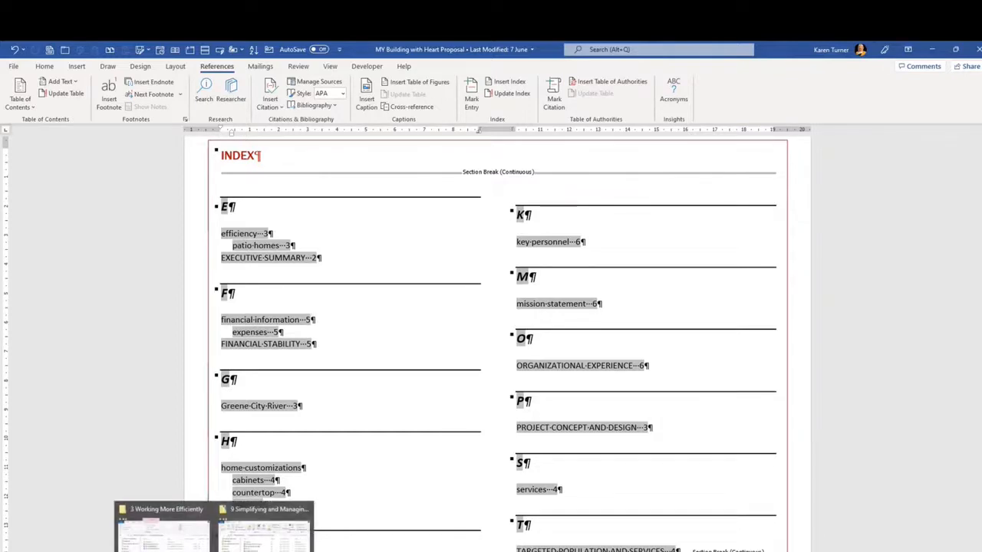
Step: Open the Proposal Concordance file, examine its table of search terms and index entries without formatting marks, and close it
left_click(253, 537)
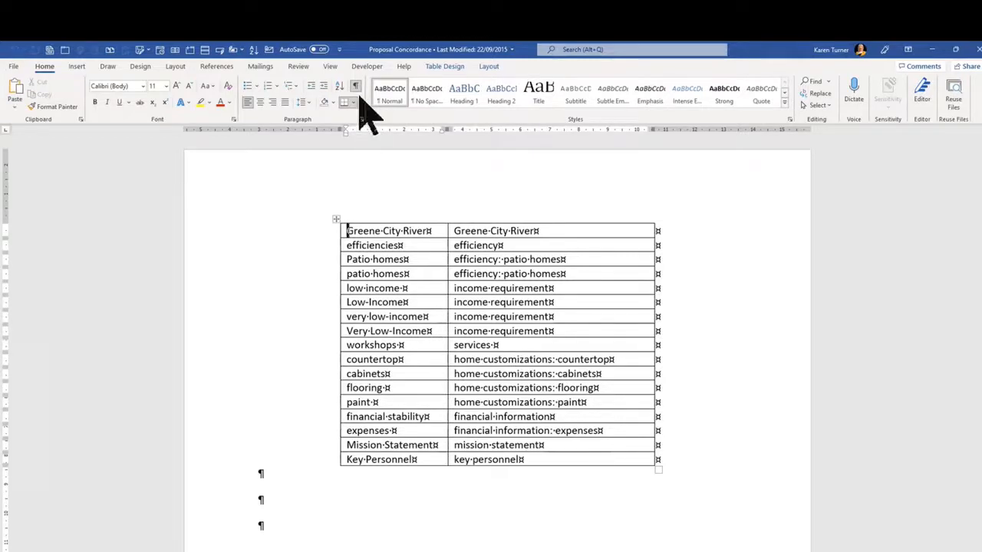
left_click(355, 85)
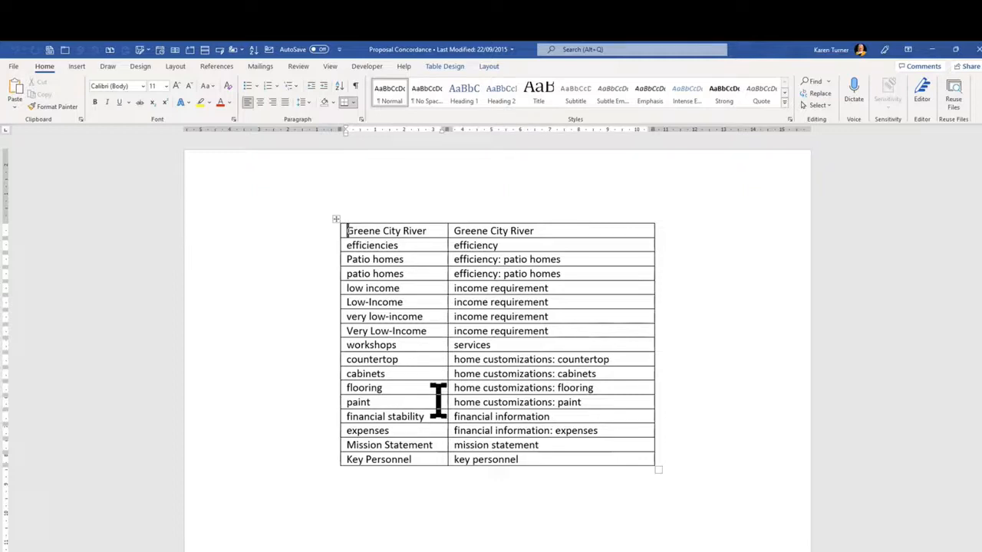
left_click(976, 49)
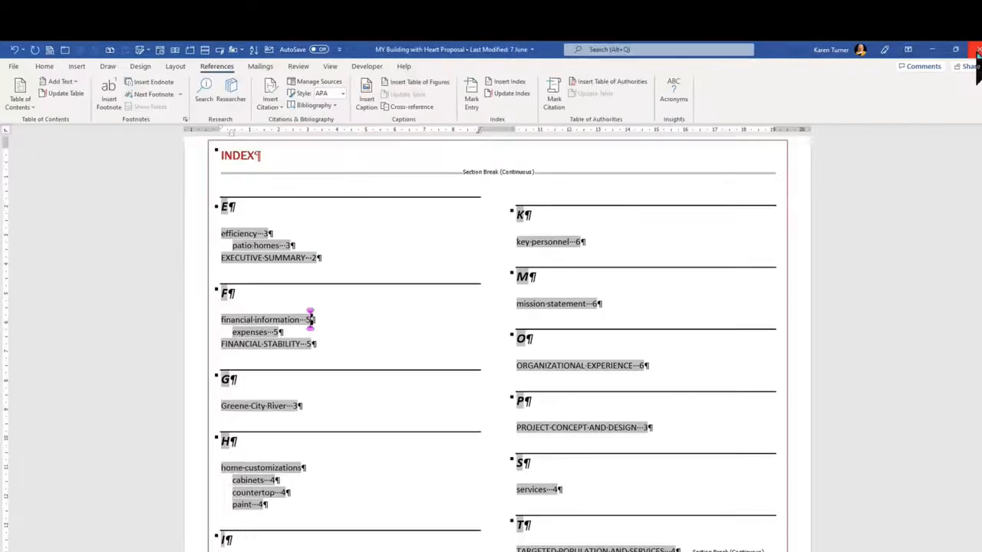
Step: Hide the formatting marks in the Building with Heart proposal's index
left_click(413, 442)
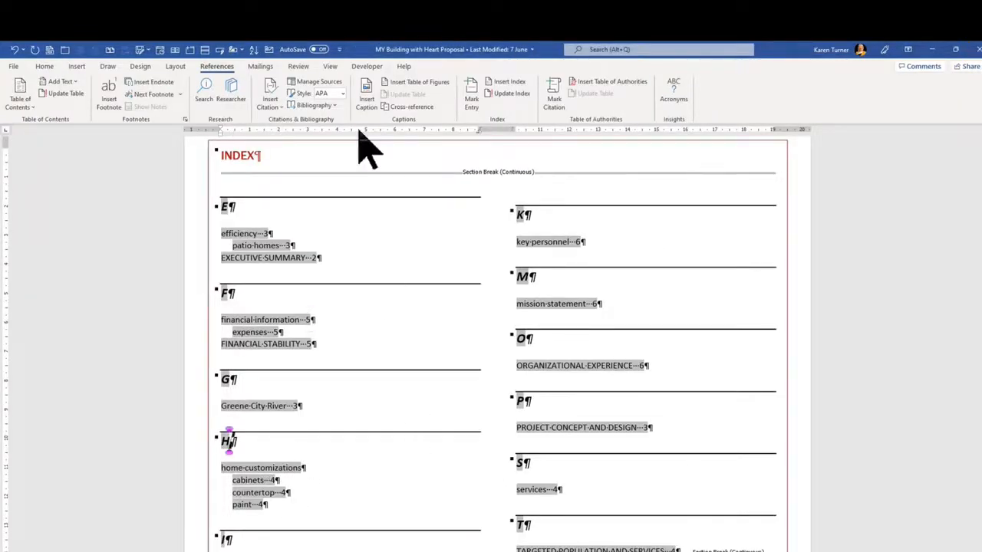
left_click(46, 68)
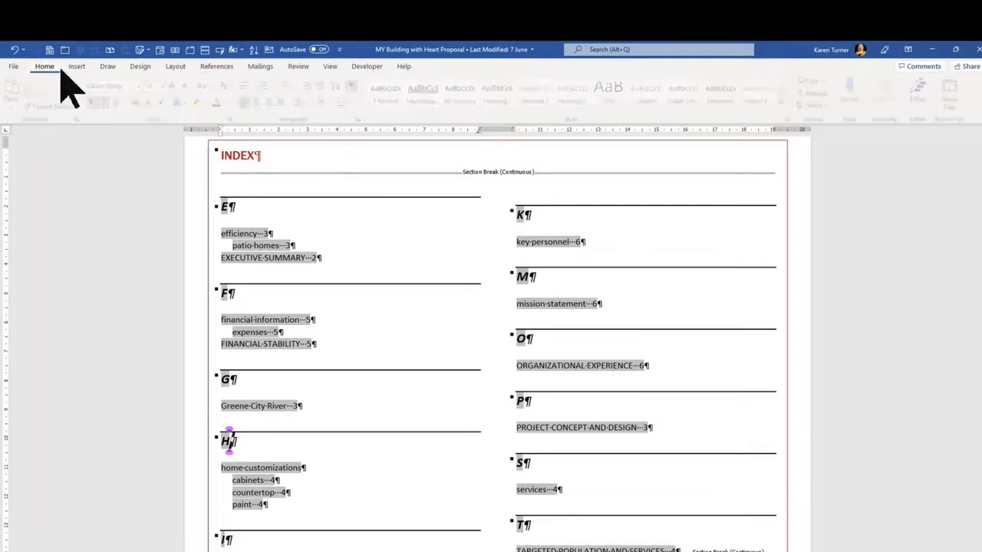
left_click(357, 86)
left_click(312, 495)
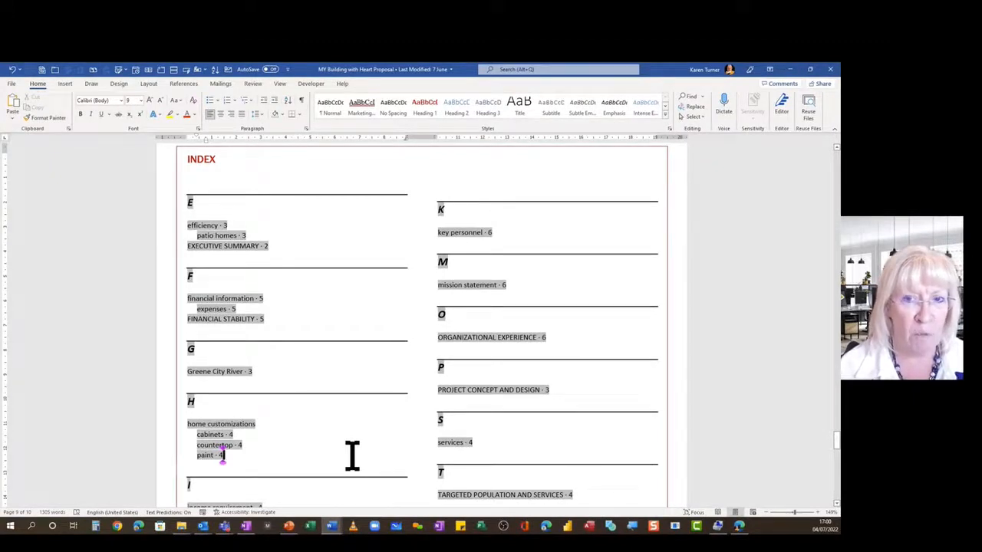
left_click(184, 83)
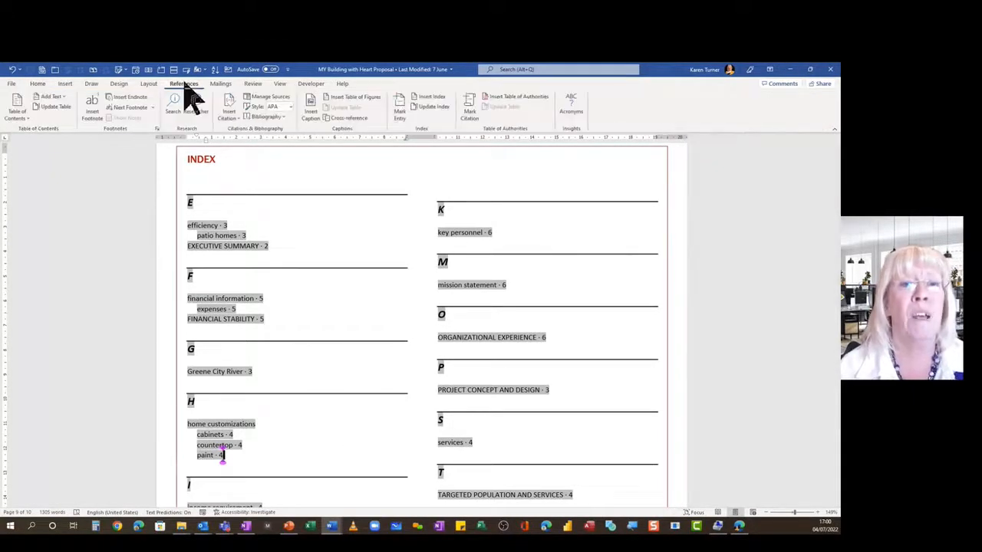